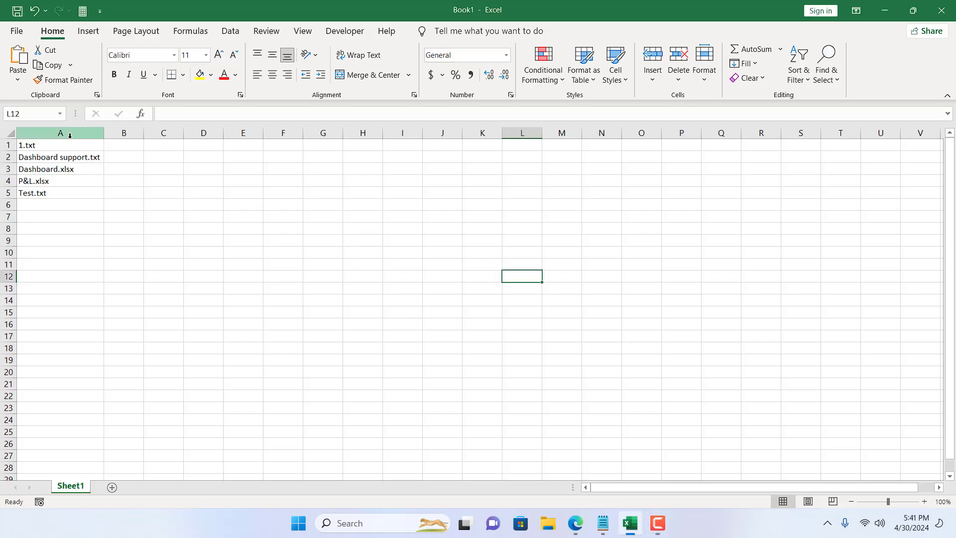
Select column A, then open the Desktop's Delete Files folder to compare its five files
{"action": "left_click", "coordinate": [69, 138]}
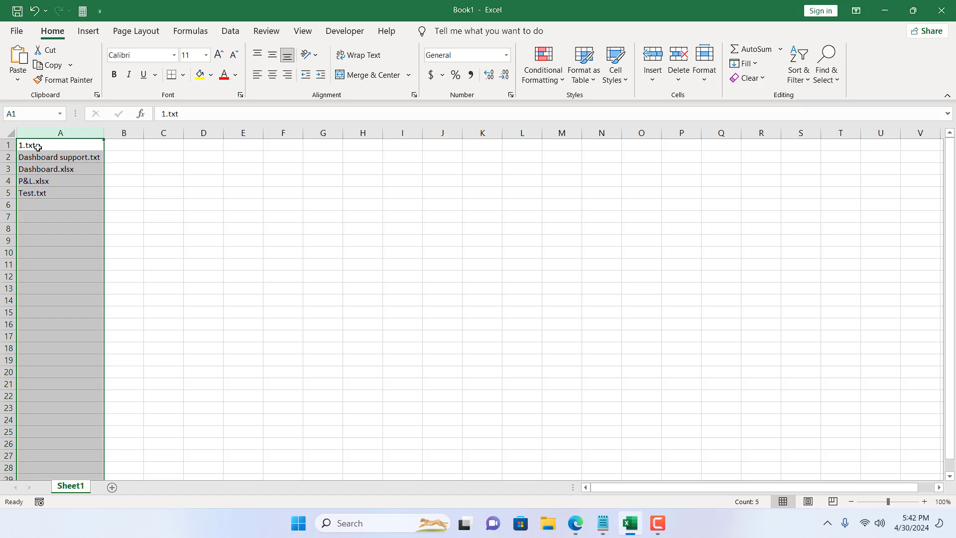
{"action": "key", "text": "super+d"}
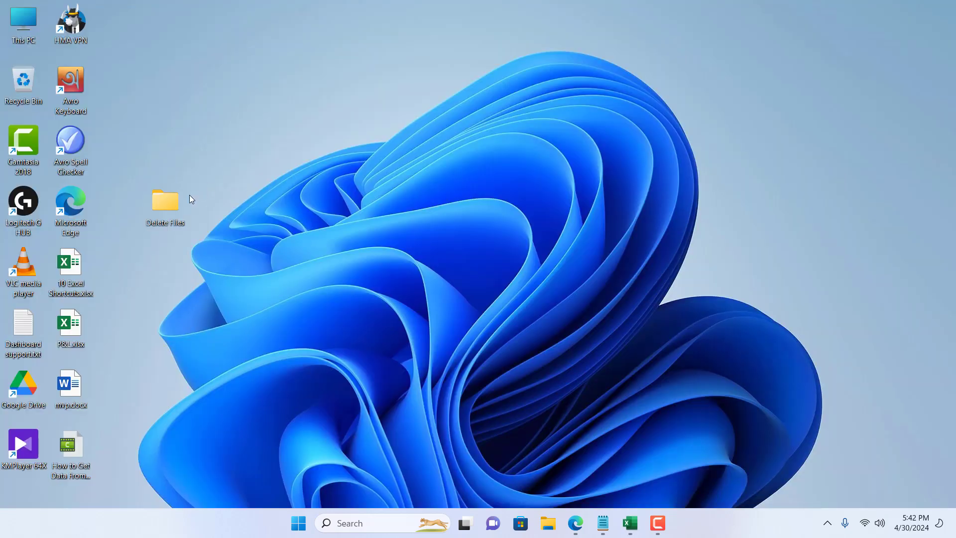
{"action": "double_click", "coordinate": [160, 198]}
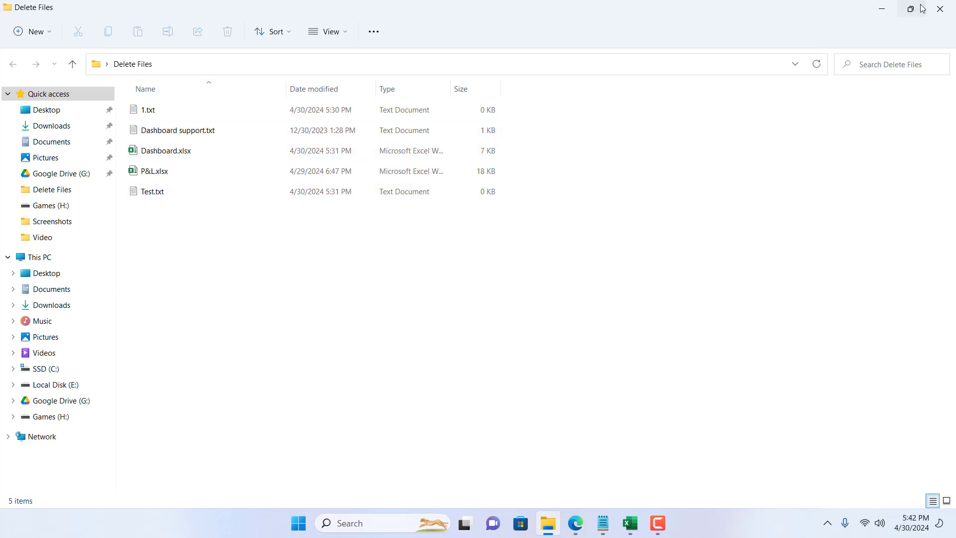
Back in Excel, enter a.xlsx in cell A6 below Test.txt
{"action": "left_click", "coordinate": [940, 8]}
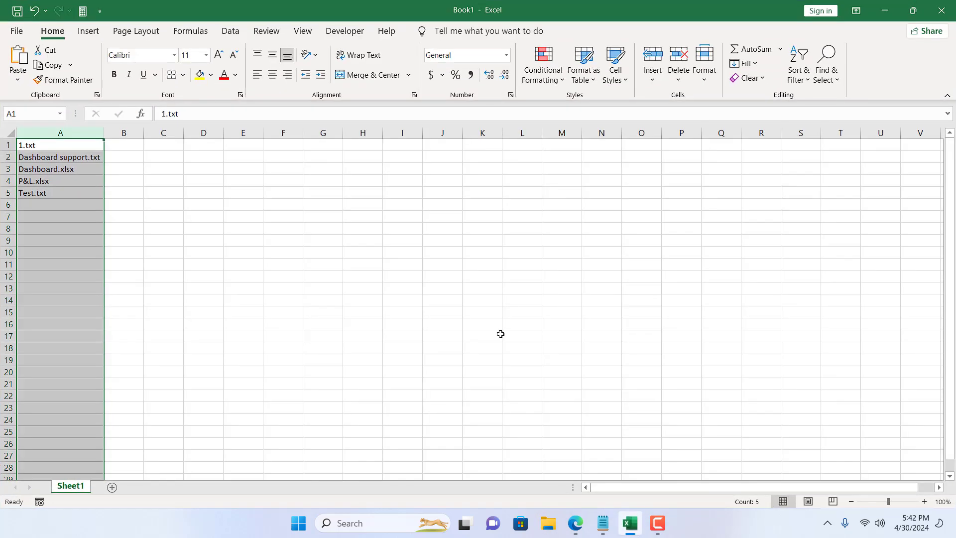
{"action": "left_click", "coordinate": [139, 264]}
{"action": "left_click", "coordinate": [72, 187]}
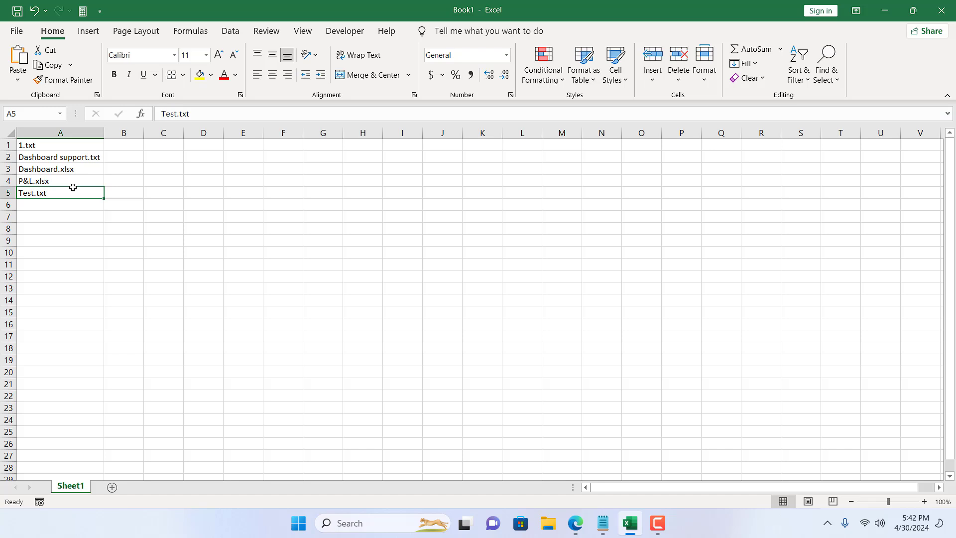
{"action": "left_click", "coordinate": [74, 201]}
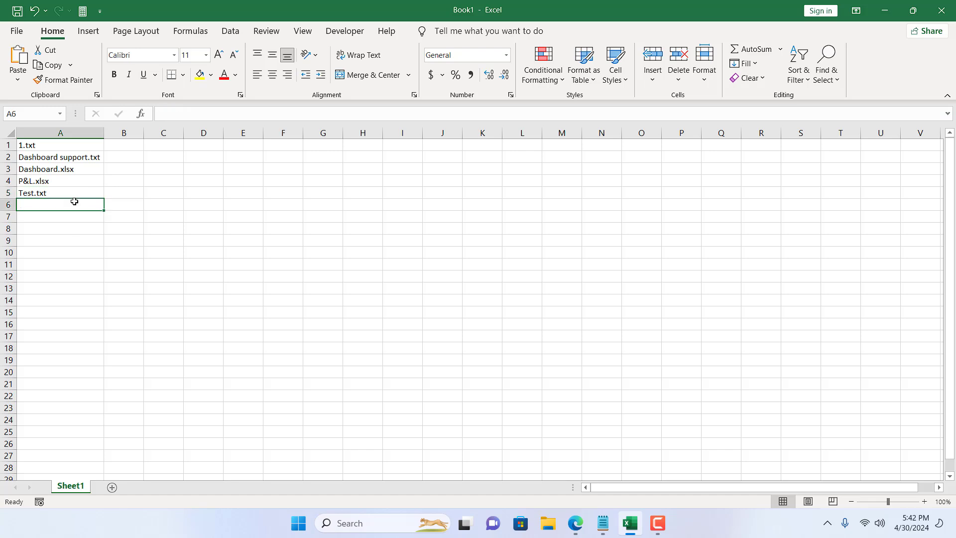
{"action": "type", "text": "a.xl"}
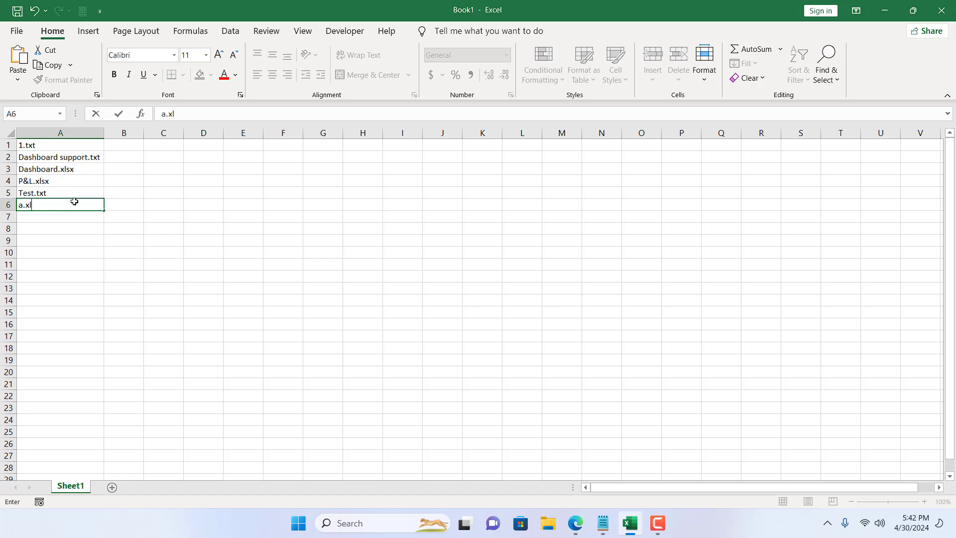
{"action": "type", "text": "sx"}
{"action": "left_click", "coordinate": [124, 264]}
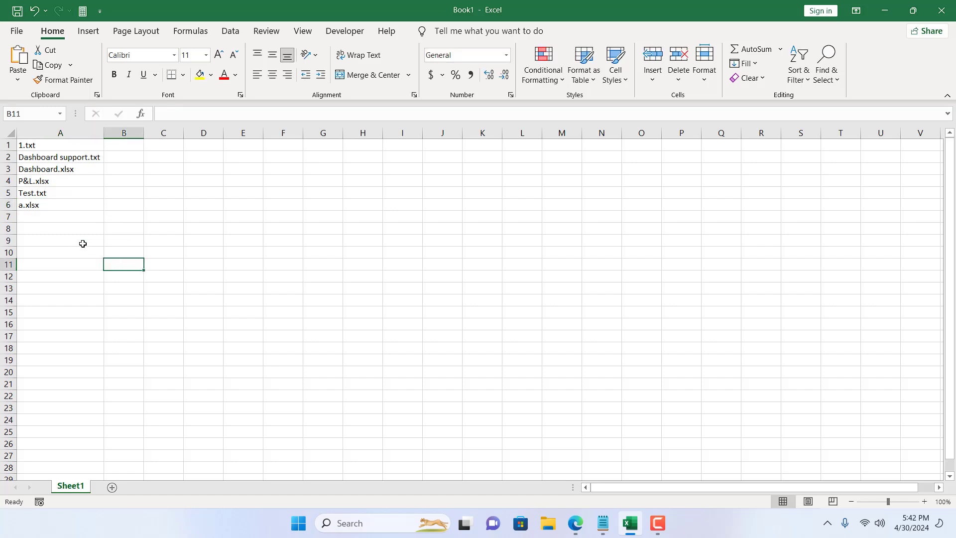
{"action": "left_click", "coordinate": [63, 208]}
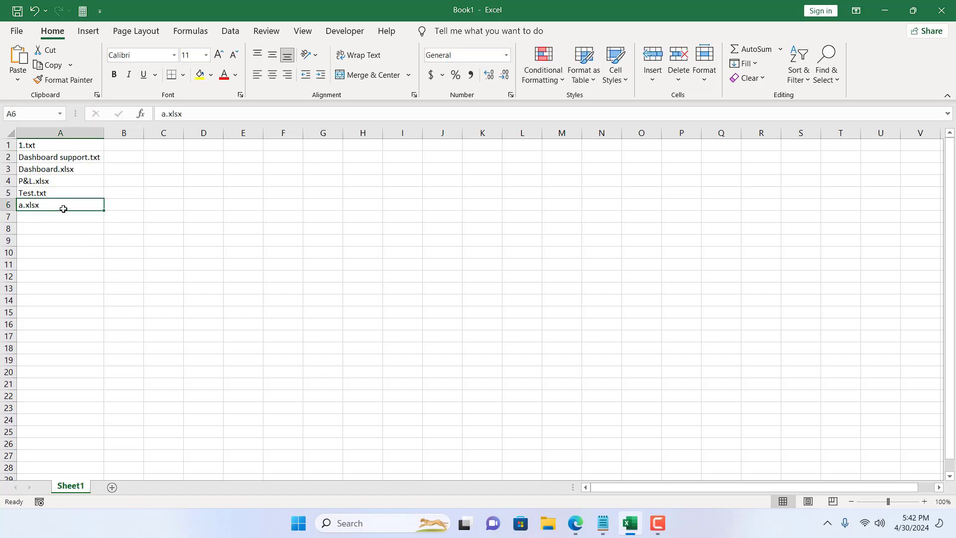
Clear the P&L.xlsx entry from cell A4
{"action": "left_click", "coordinate": [58, 180]}
{"action": "key", "text": "Delete"}
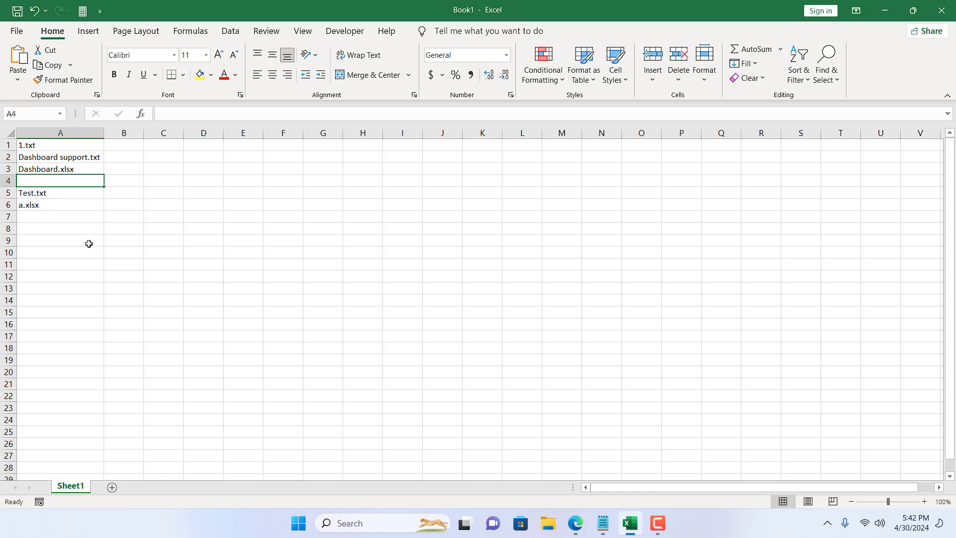
{"action": "key", "text": "Down"}
{"action": "key", "text": "Down"}
{"action": "key", "text": "Down"}
{"action": "left_click", "coordinate": [95, 252]}
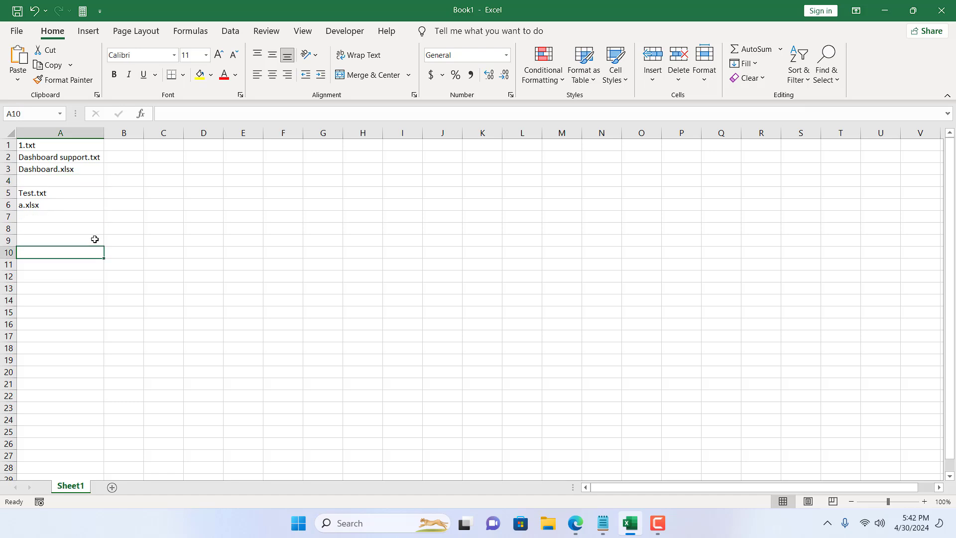
{"action": "left_click", "coordinate": [55, 181]}
{"action": "left_click", "coordinate": [73, 205]}
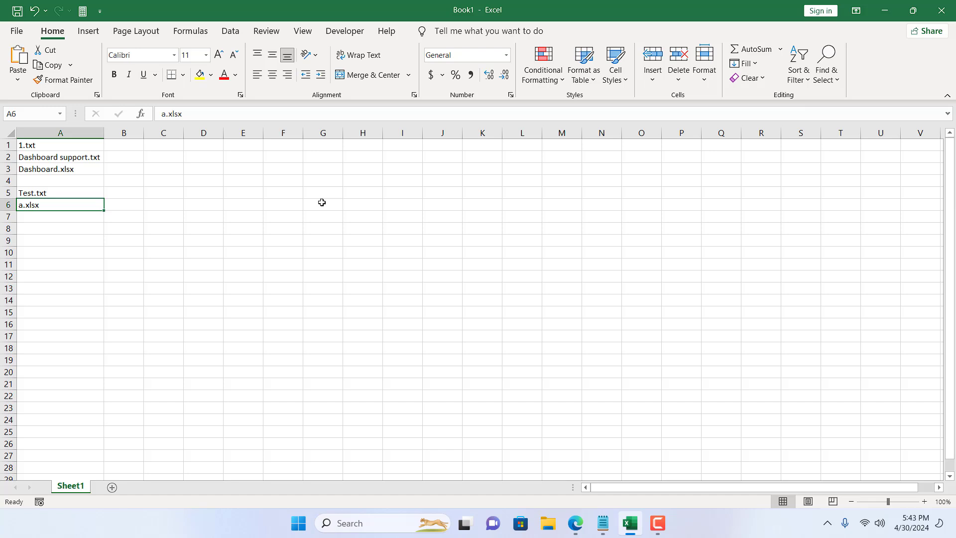
Insert Module1 in the VBA editor, paste the DeleteFilesFromList code, and close the editor
{"action": "left_click", "coordinate": [346, 35]}
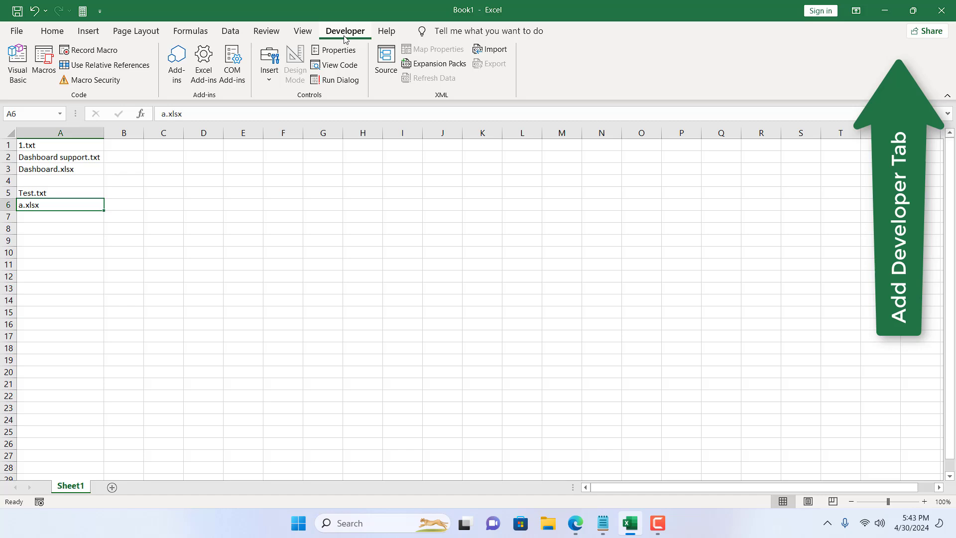
{"action": "left_click", "coordinate": [15, 75]}
{"action": "left_click", "coordinate": [87, 27]}
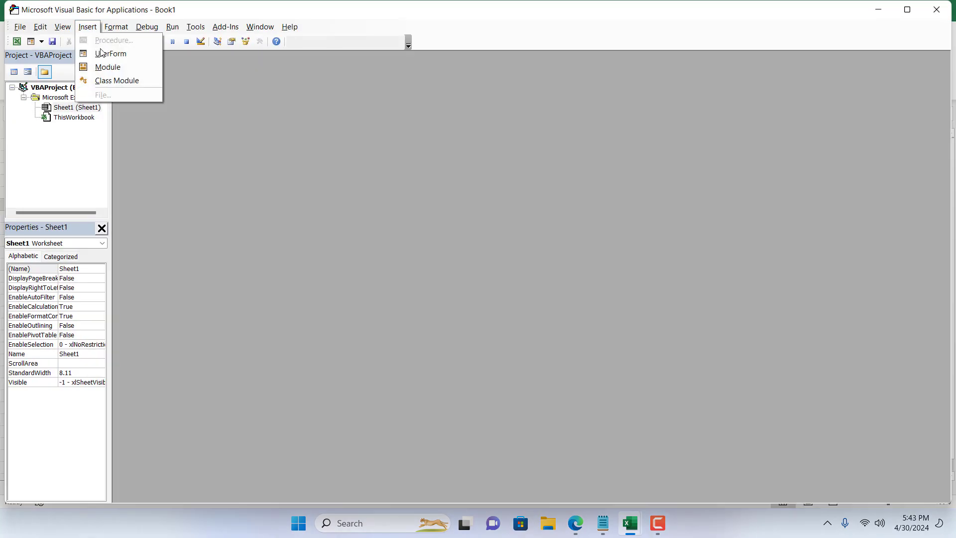
{"action": "left_click", "coordinate": [107, 66]}
{"action": "right_click", "coordinate": [220, 154]}
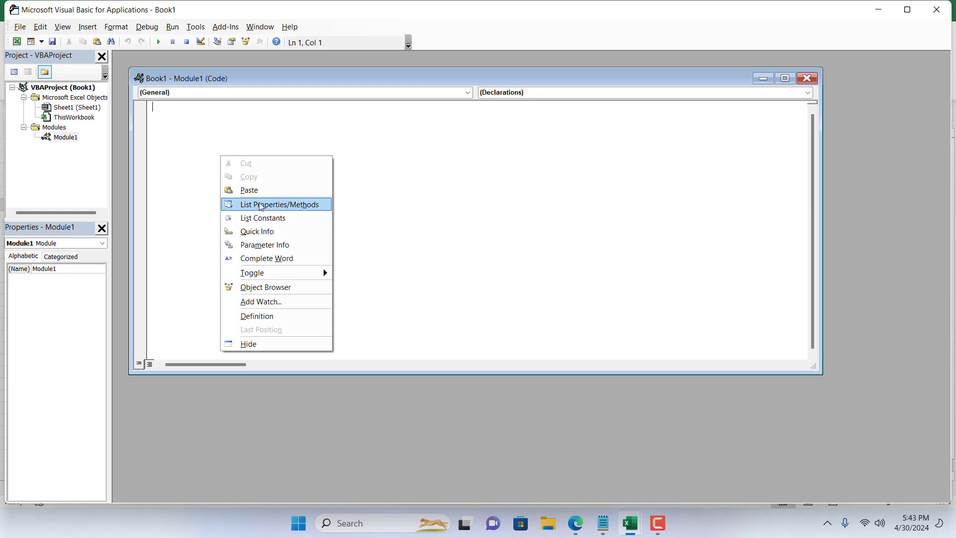
{"action": "left_click", "coordinate": [261, 190]}
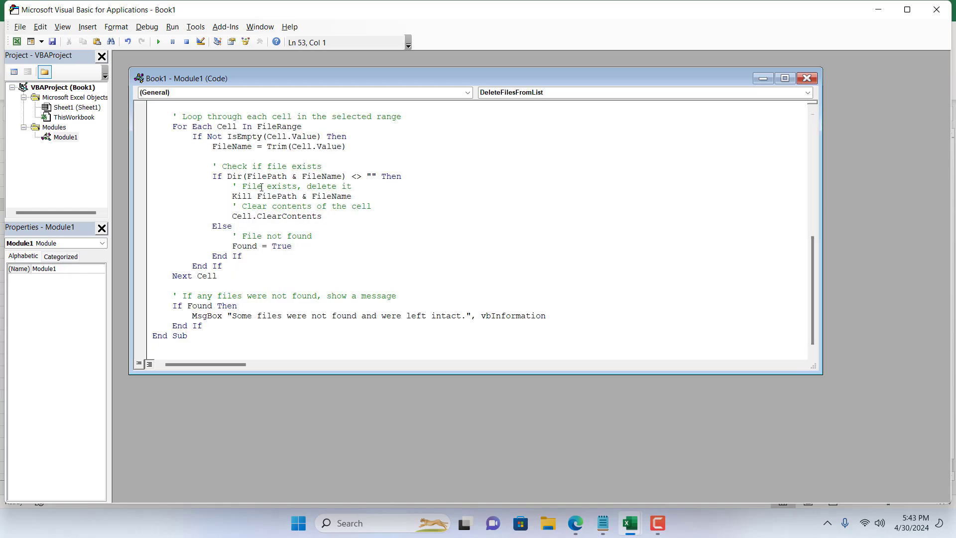
{"action": "scroll", "coordinate": [585, 233], "scroll_direction": "up", "scroll_amount": 10}
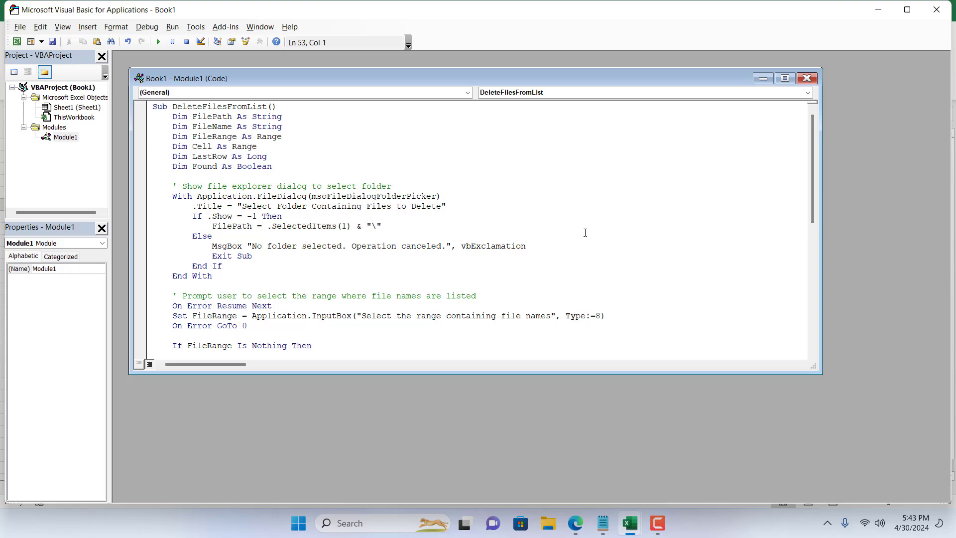
{"action": "left_click", "coordinate": [808, 78]}
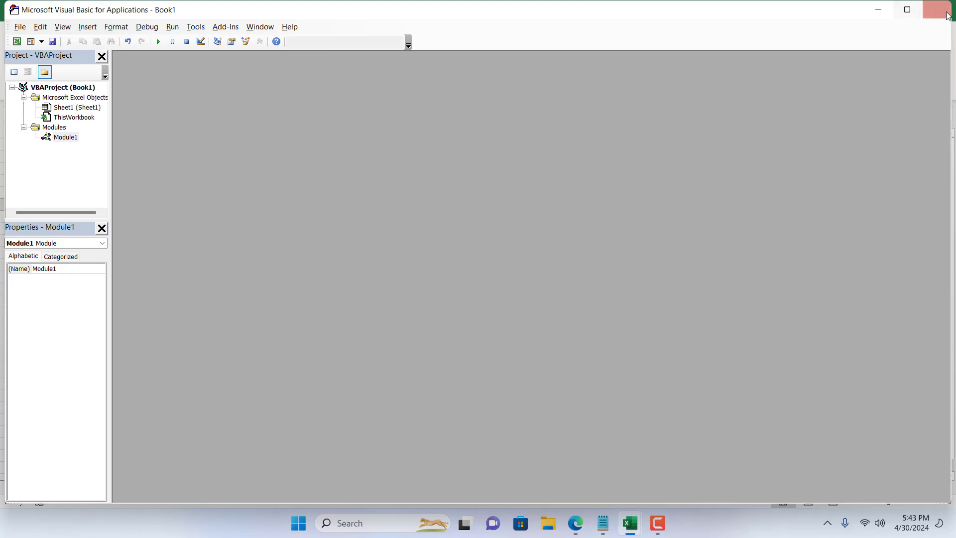
{"action": "left_click", "coordinate": [940, 15]}
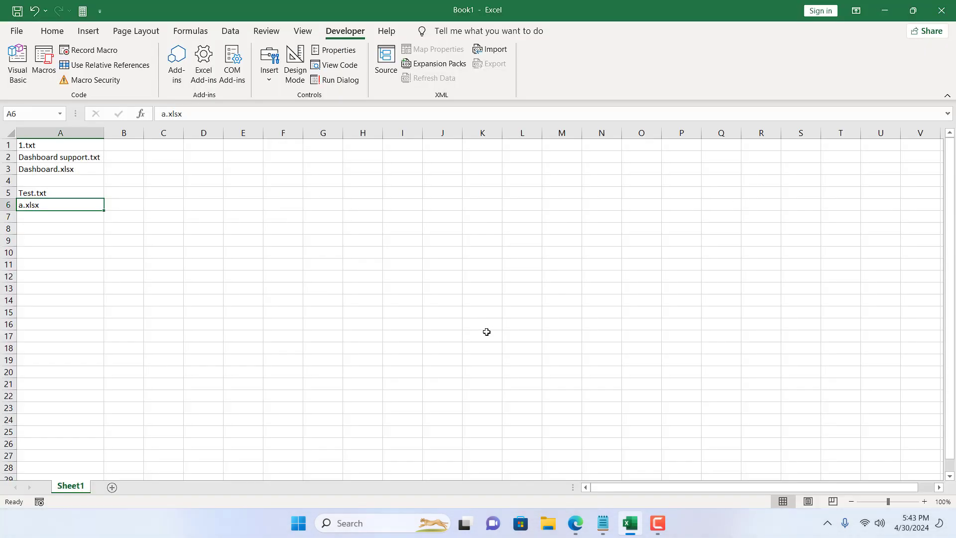
Run DeleteFilesFromList and choose Desktop > Delete Files as the target folder
{"action": "left_click", "coordinate": [44, 59]}
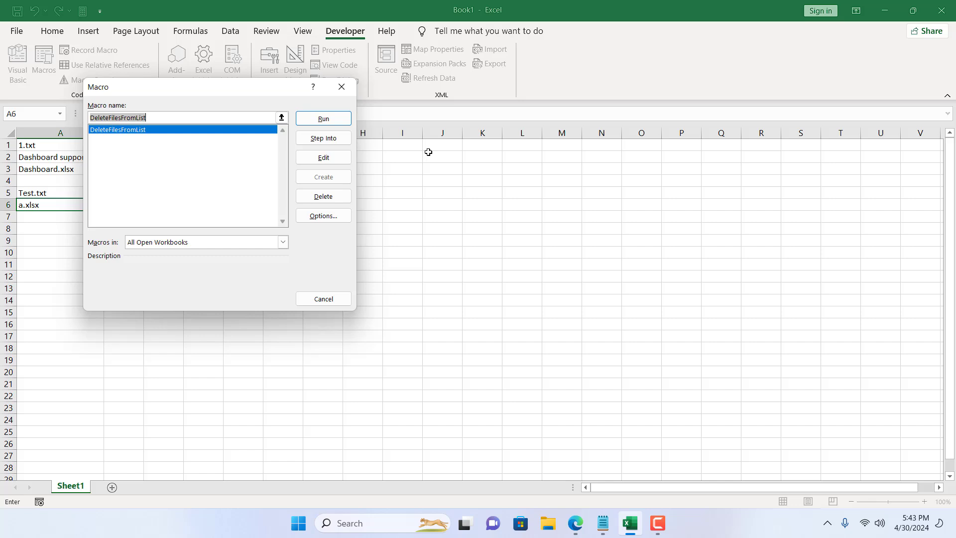
{"action": "left_click", "coordinate": [332, 120]}
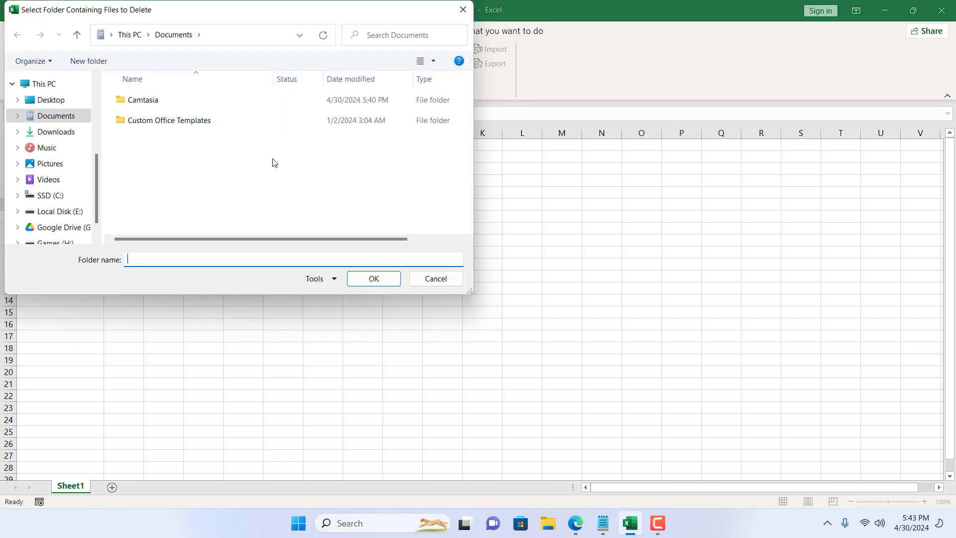
{"action": "left_click", "coordinate": [54, 101]}
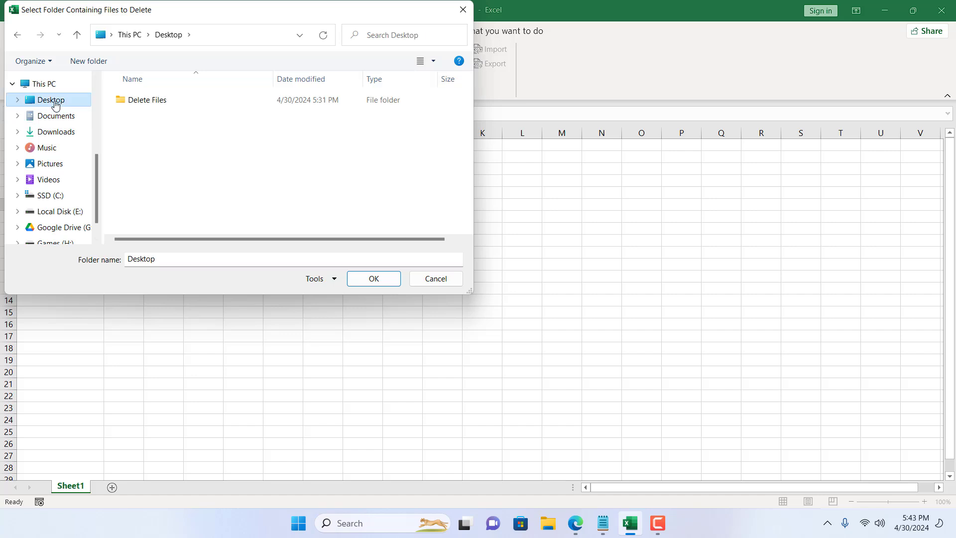
{"action": "left_click", "coordinate": [149, 101]}
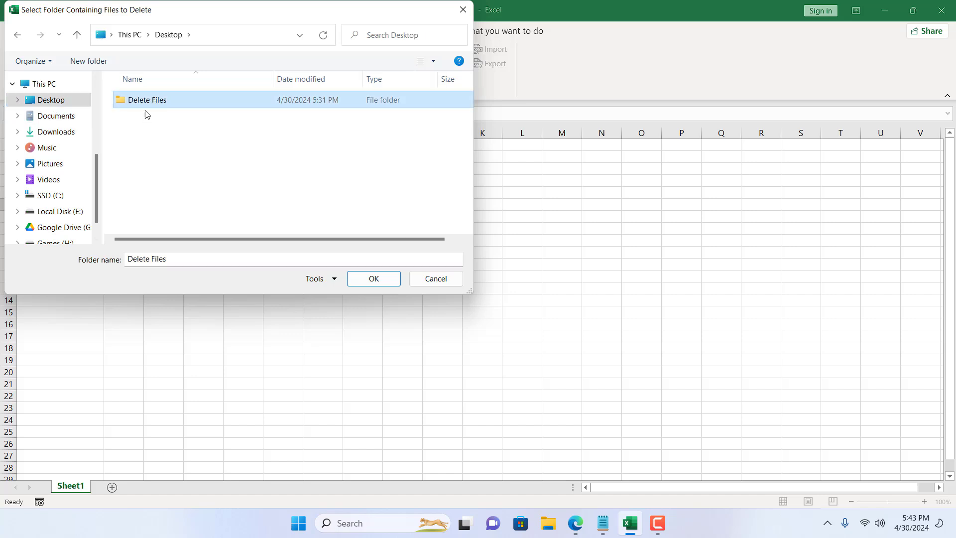
{"action": "left_click", "coordinate": [374, 279]}
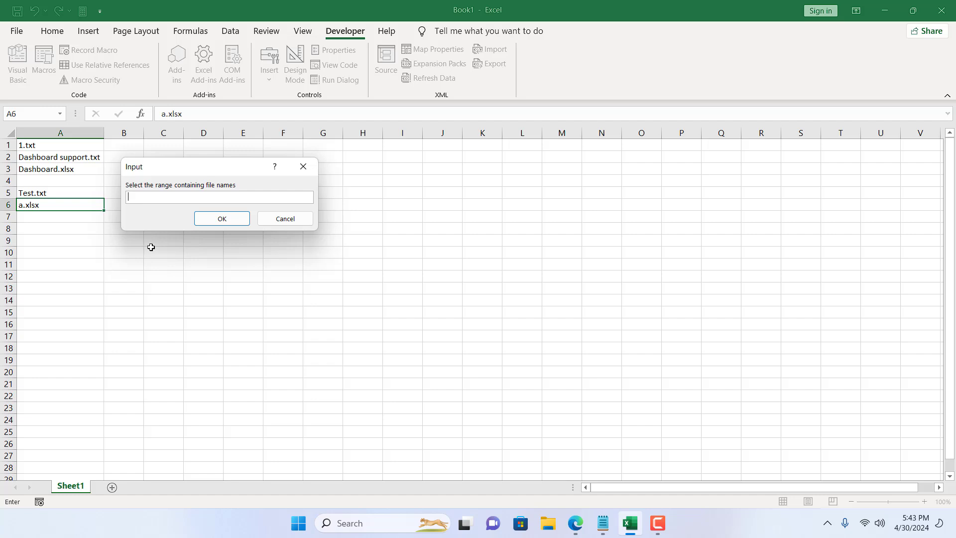
Give the macro A1:A6 as the file-name range and dismiss the files-not-found notice
{"action": "left_click_drag", "start_coordinate": [51, 147], "coordinate": [47, 207]}
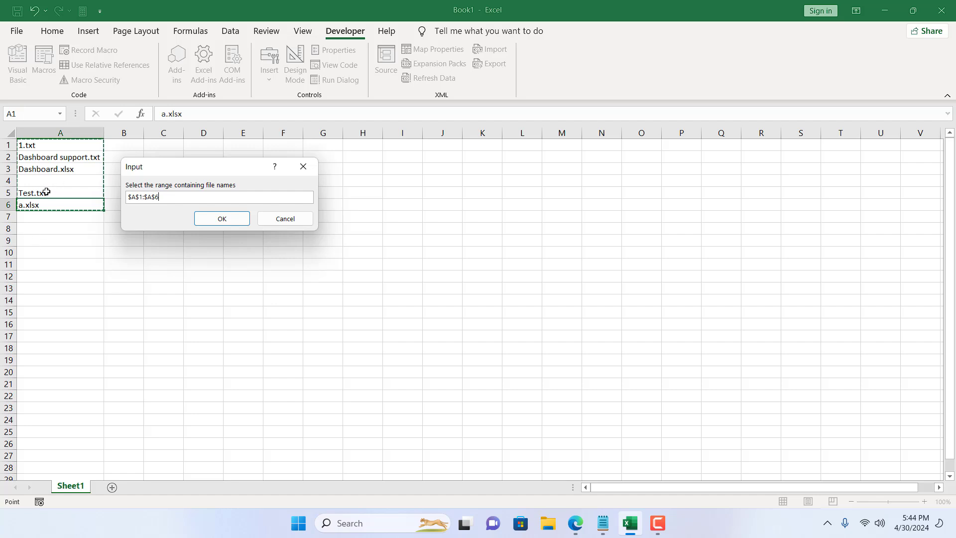
{"action": "left_click", "coordinate": [211, 221]}
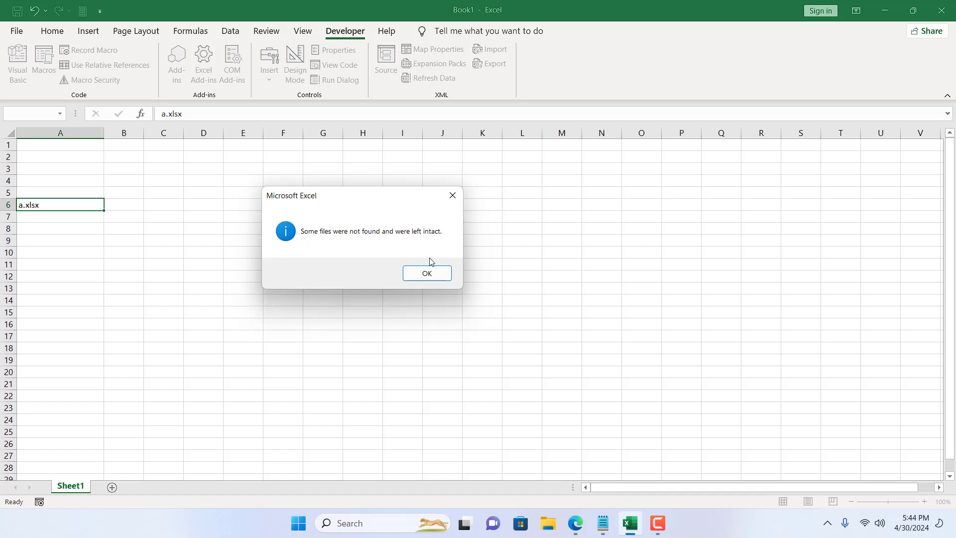
{"action": "left_click", "coordinate": [427, 280]}
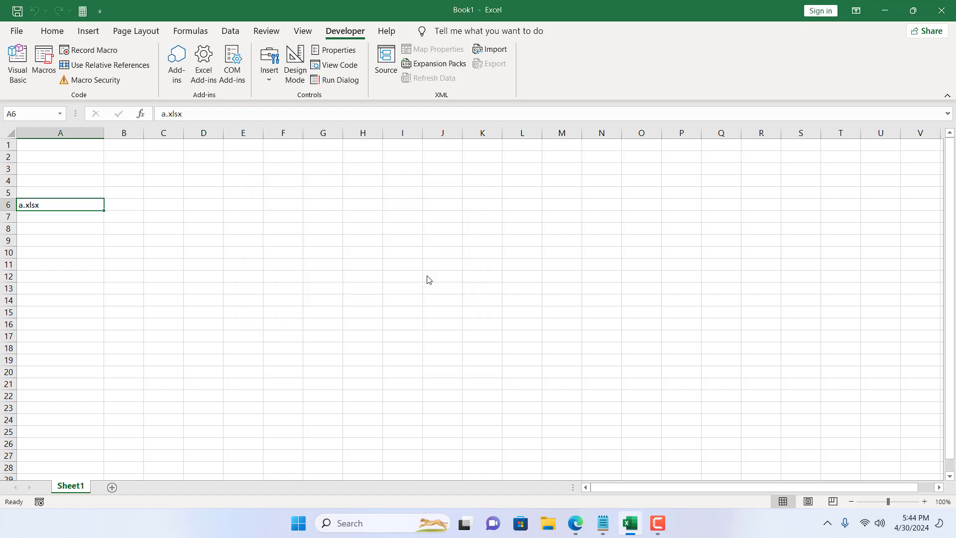
Check cells A1 through A6, confirming only a.xlsx remains in A6
{"action": "left_click", "coordinate": [73, 145]}
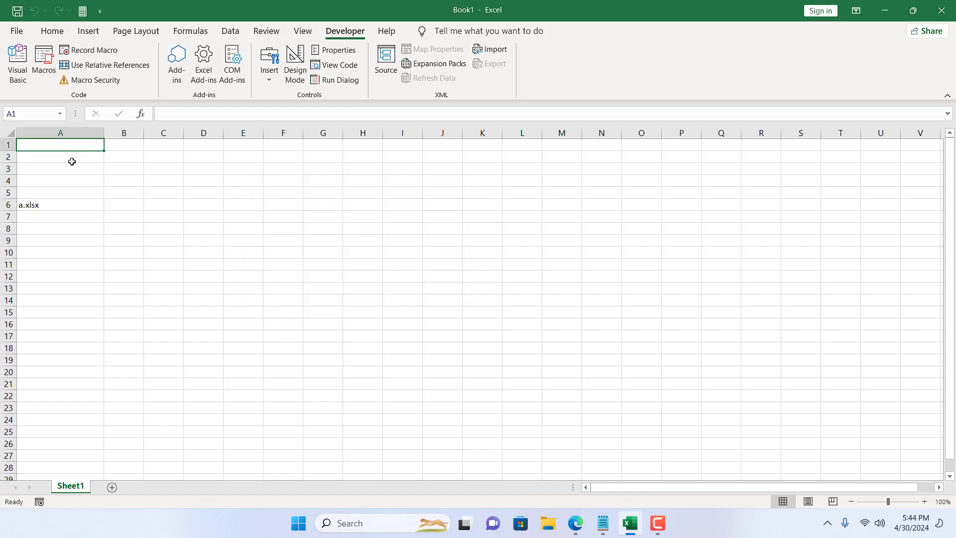
{"action": "left_click", "coordinate": [70, 158]}
{"action": "left_click", "coordinate": [65, 172]}
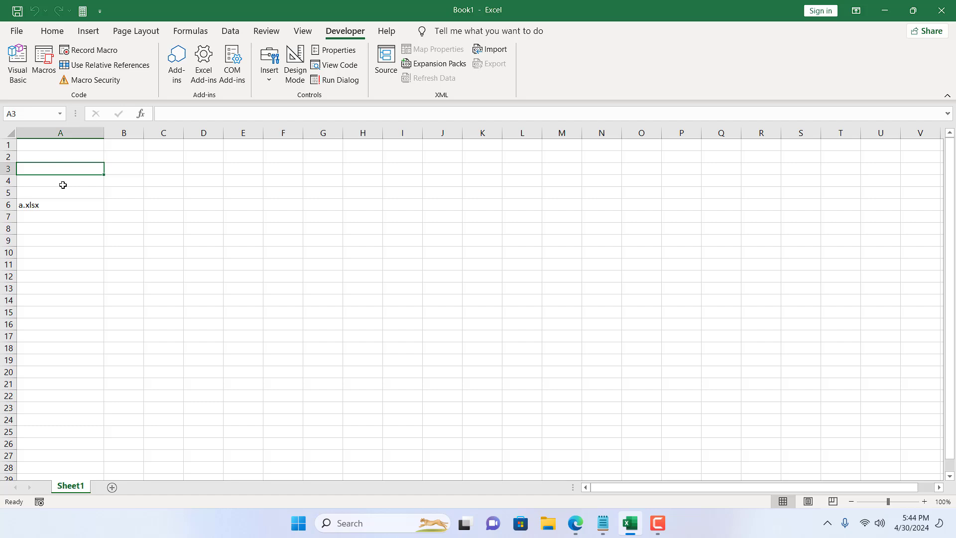
{"action": "left_click", "coordinate": [62, 183]}
{"action": "left_click", "coordinate": [49, 205]}
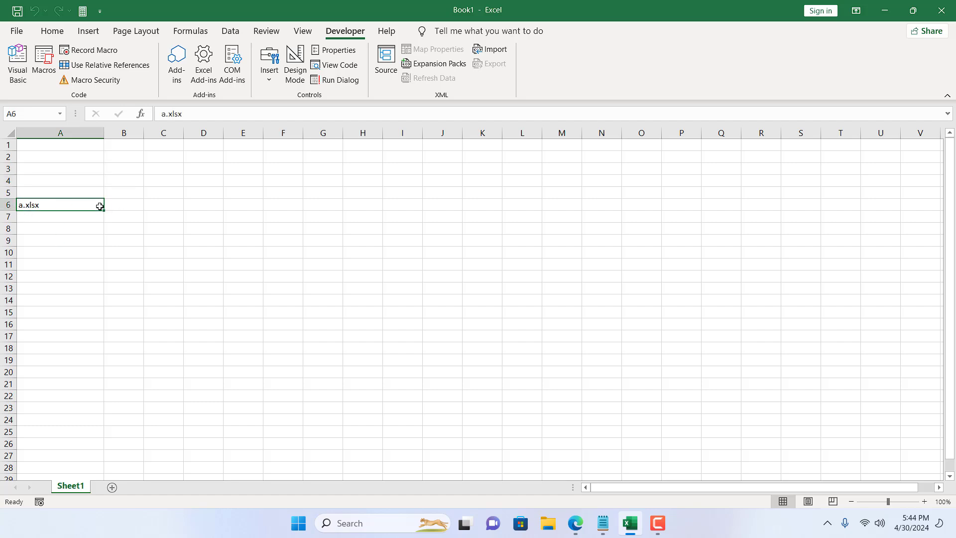
Reopen the Delete Files folder, confirm only P&L.xlsx remains, then minimize it
{"action": "left_click", "coordinate": [885, 10]}
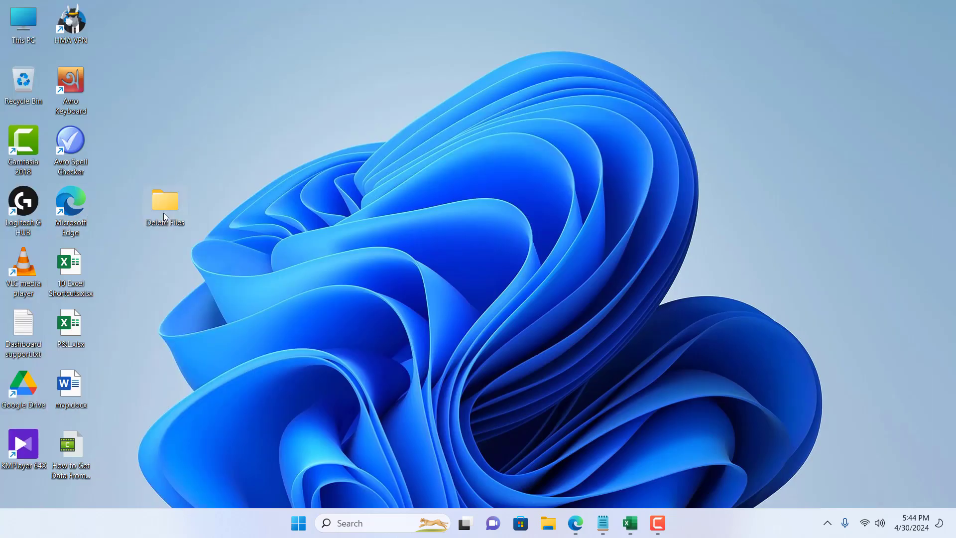
{"action": "double_click", "coordinate": [164, 214]}
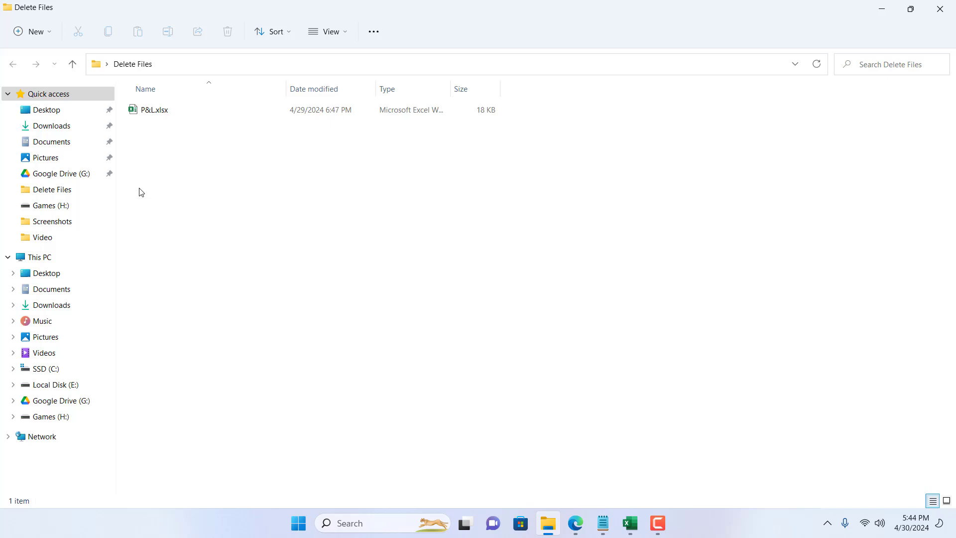
{"action": "left_click", "coordinate": [149, 115]}
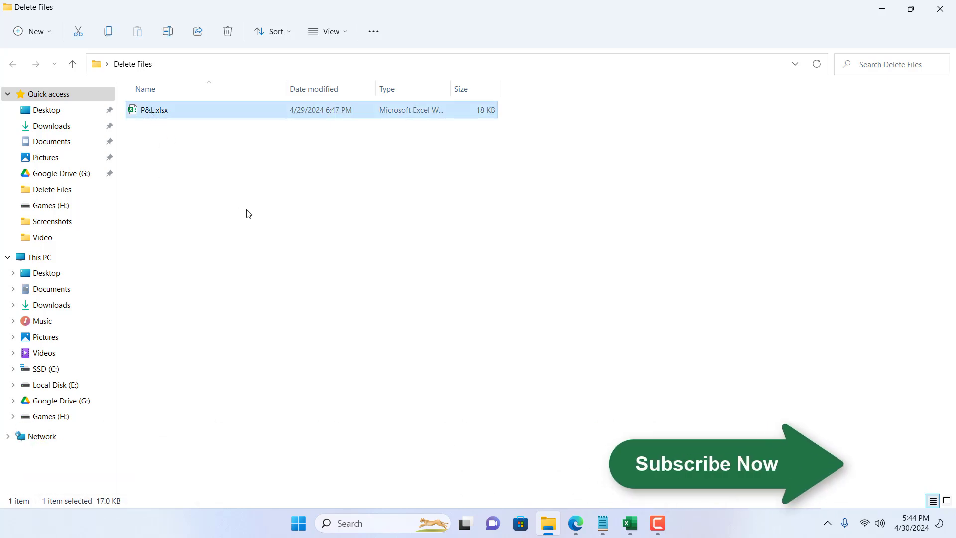
{"action": "left_click", "coordinate": [881, 9]}
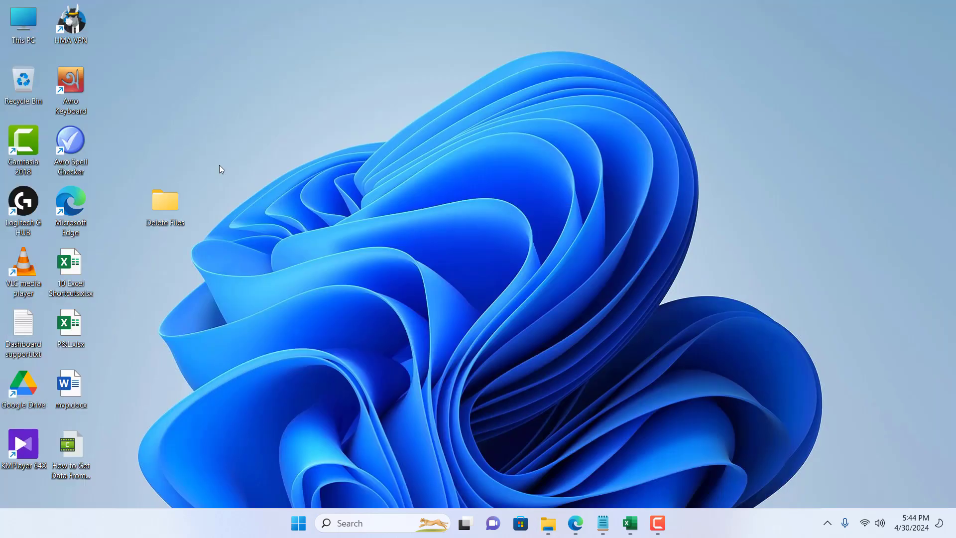
Restore Excel and type P&L.xlsx into cell A5
{"action": "left_click", "coordinate": [630, 523]}
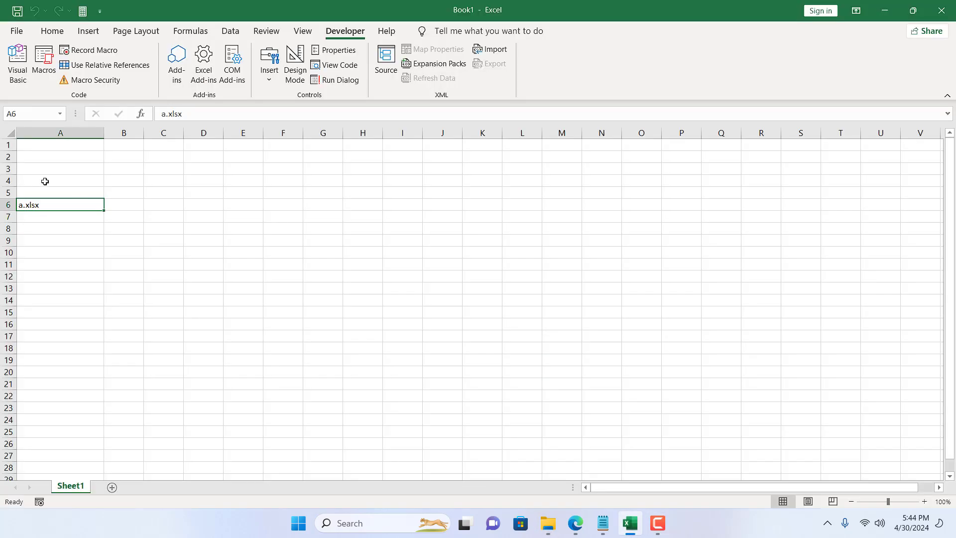
{"action": "left_click", "coordinate": [36, 196]}
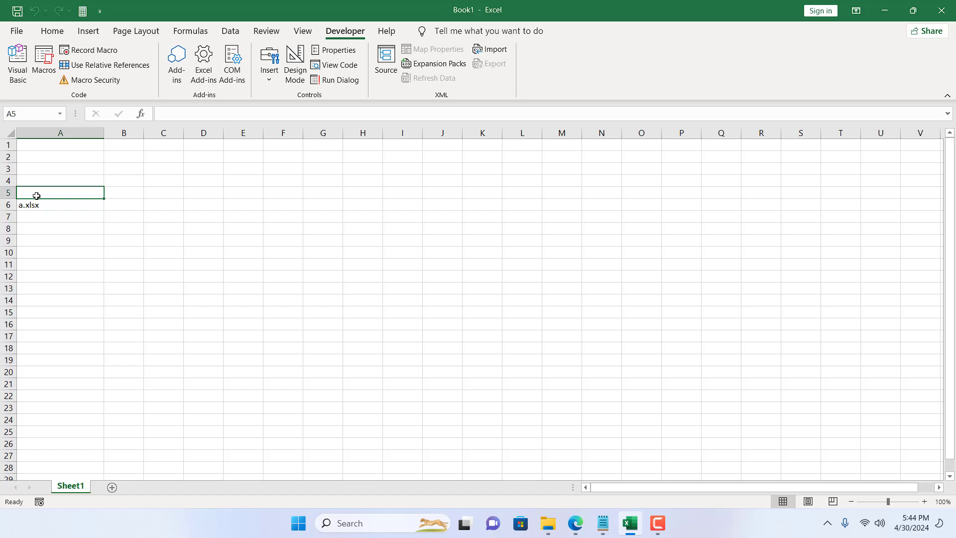
{"action": "type", "text": "P&L.x"}
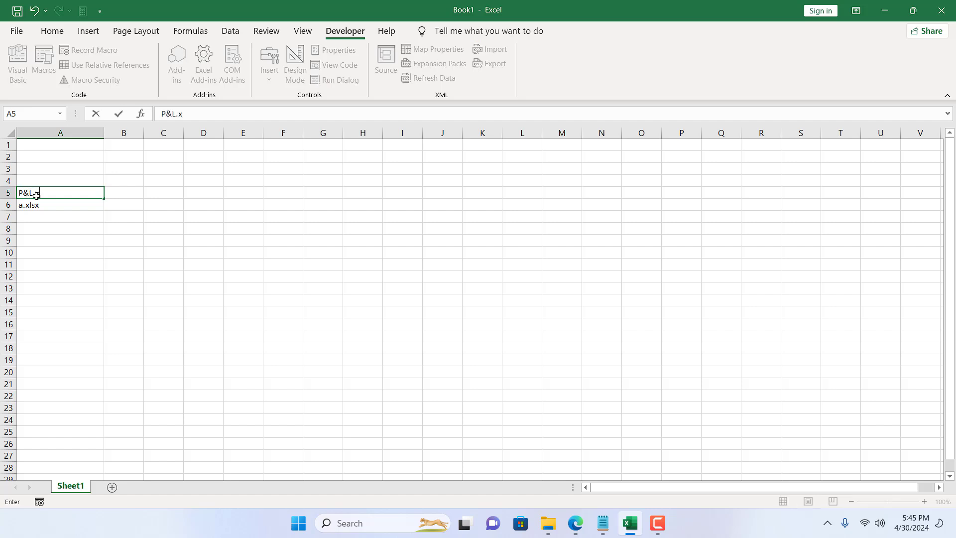
{"action": "type", "text": "lsx"}
{"action": "left_click", "coordinate": [73, 261]}
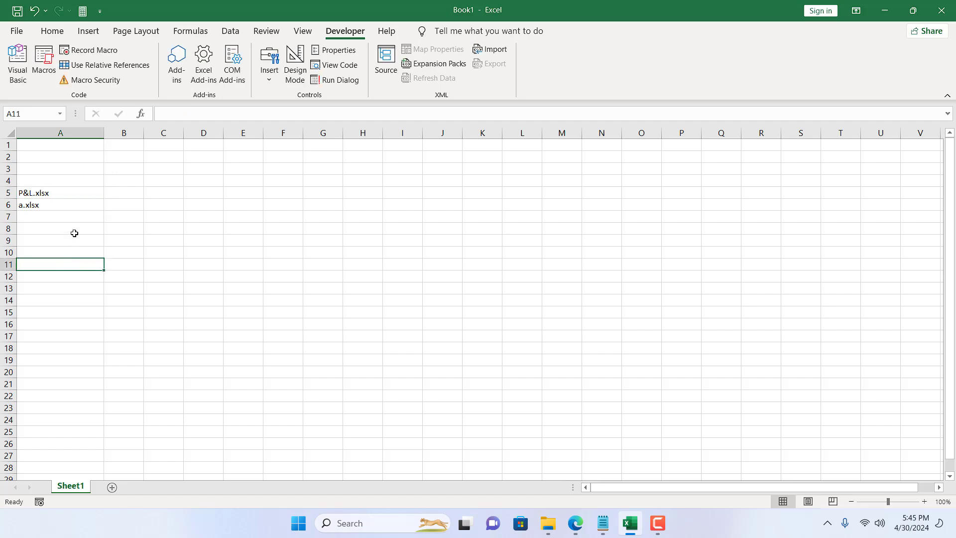
{"action": "left_click", "coordinate": [44, 195]}
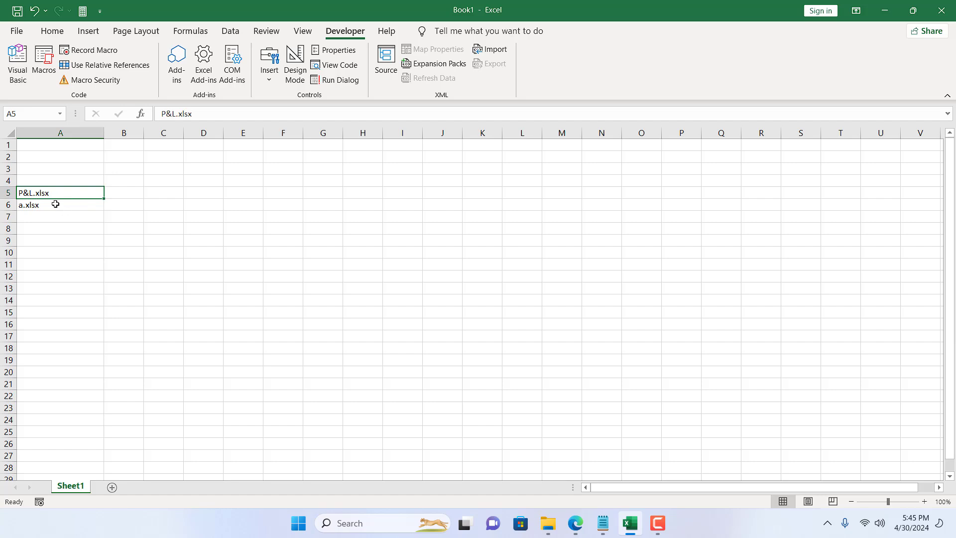
Rerun DeleteFilesFromList on the Delete Files folder with range A5:A6, deleting P&L.xlsx
{"action": "left_click", "coordinate": [35, 73]}
{"action": "left_click", "coordinate": [322, 118]}
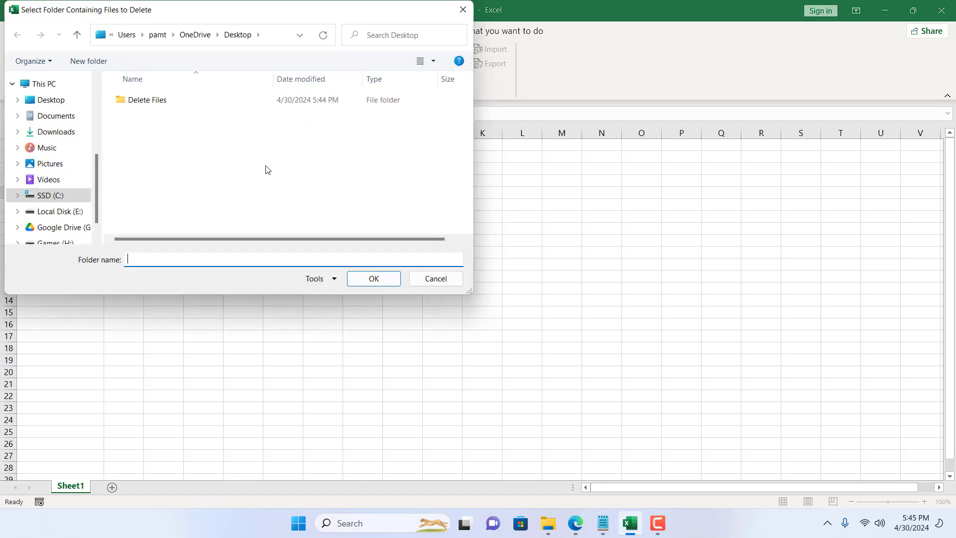
{"action": "left_click", "coordinate": [150, 100]}
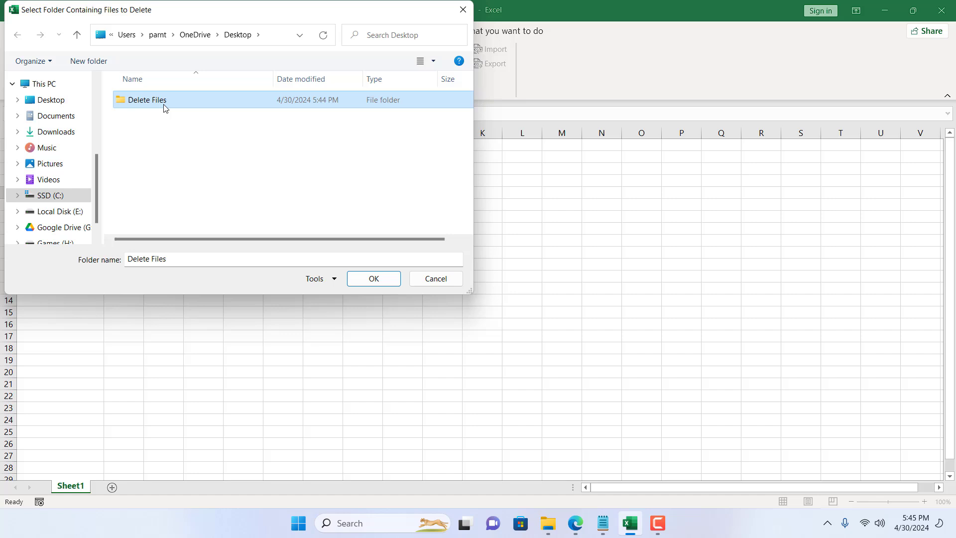
{"action": "left_click", "coordinate": [360, 279]}
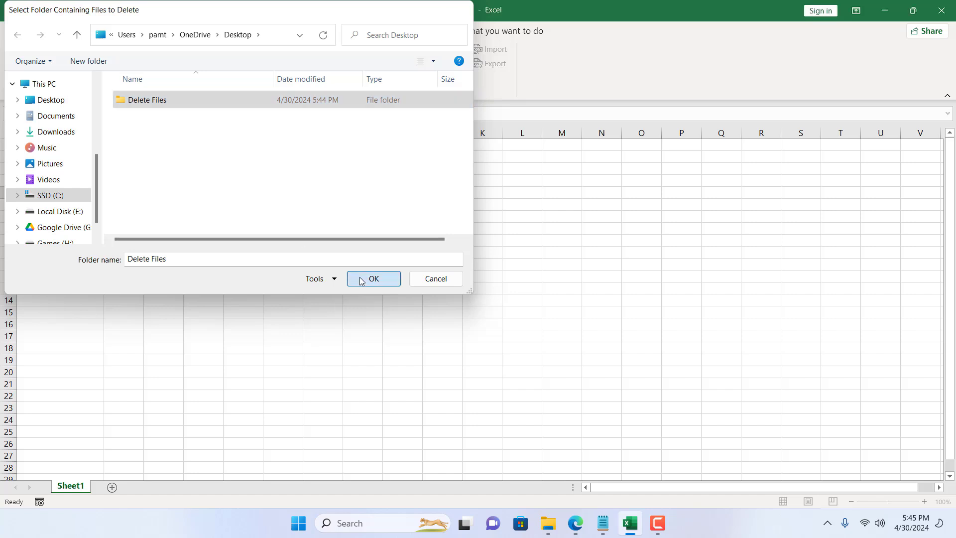
{"action": "left_click_drag", "start_coordinate": [22, 193], "coordinate": [26, 205]}
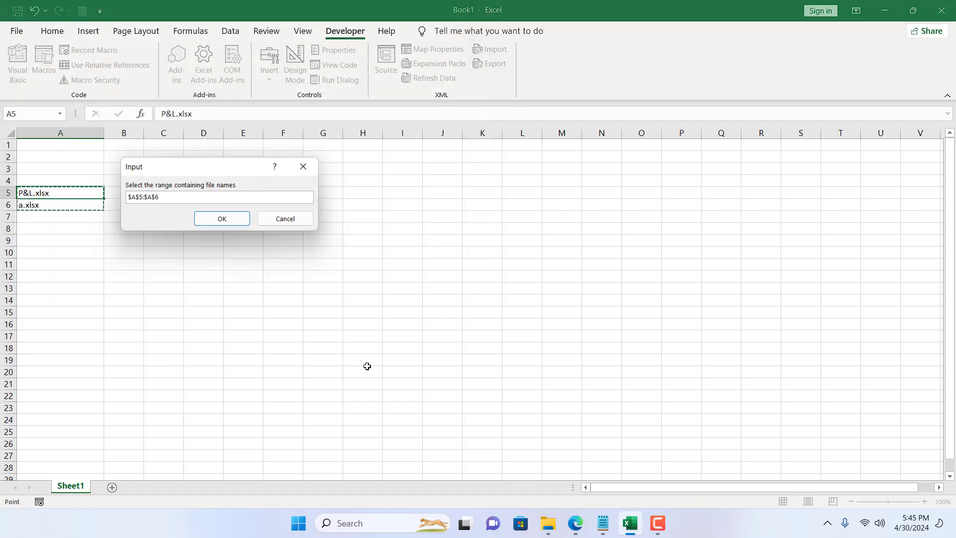
{"action": "left_click", "coordinate": [222, 219]}
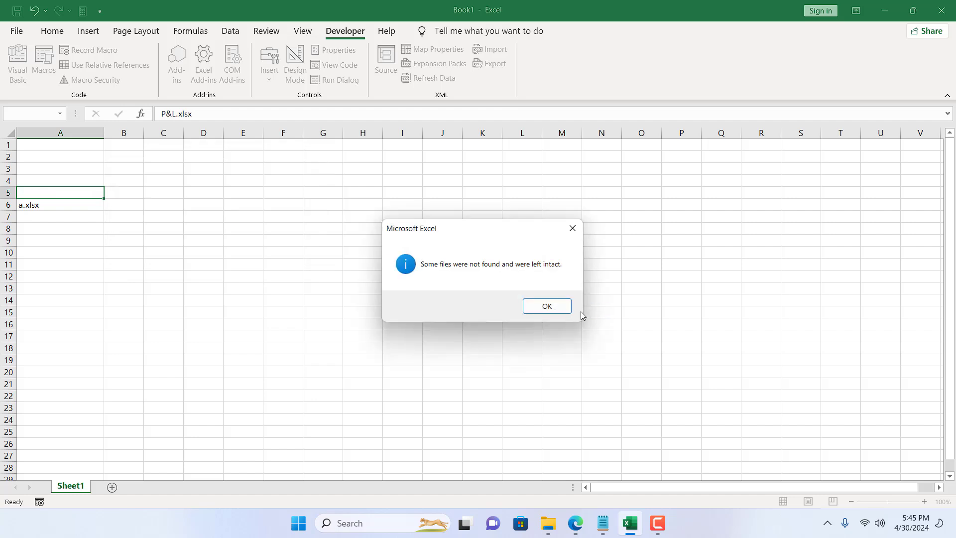
{"action": "key", "text": "Return"}
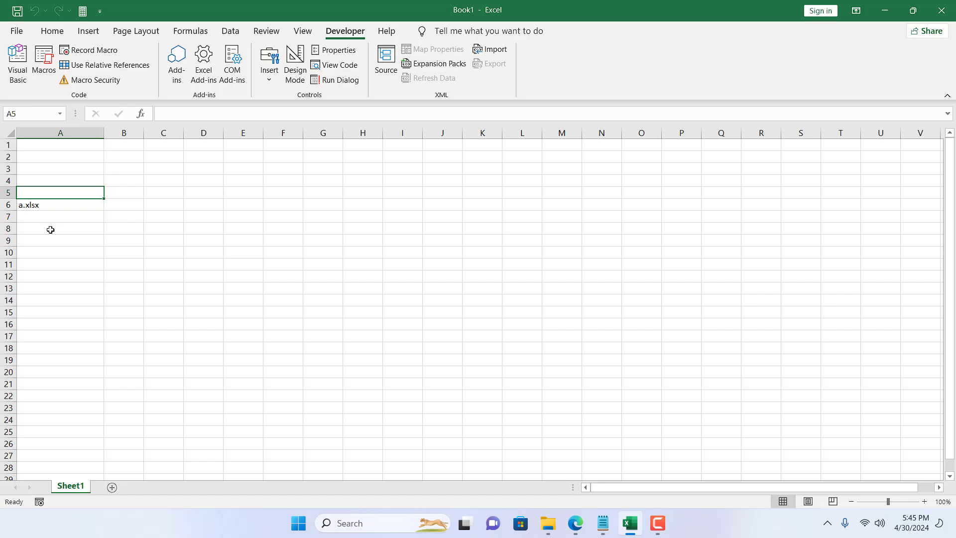
{"action": "left_click", "coordinate": [19, 202]}
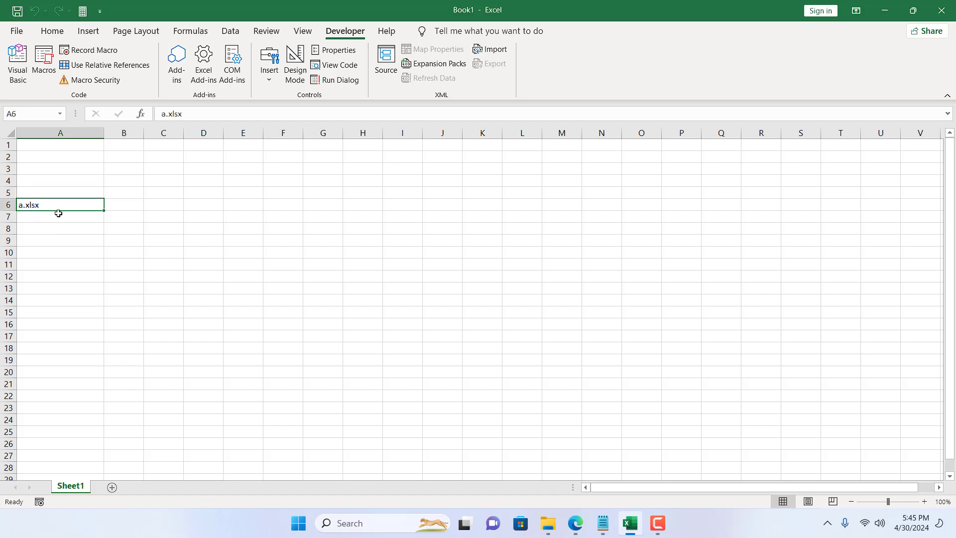
Reopen the Delete Files folder and maximize it to confirm it holds 0 items
{"action": "left_click", "coordinate": [884, 11]}
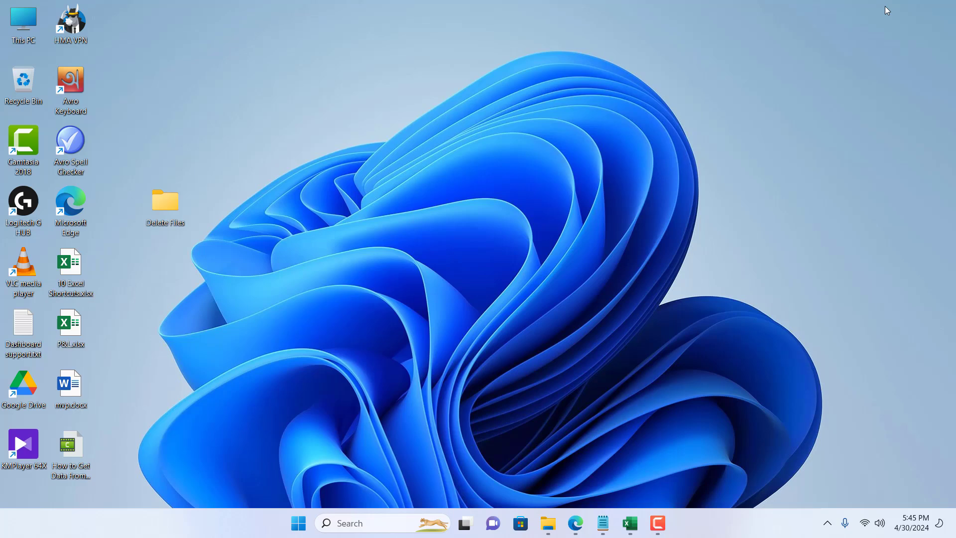
{"action": "double_click", "coordinate": [165, 219]}
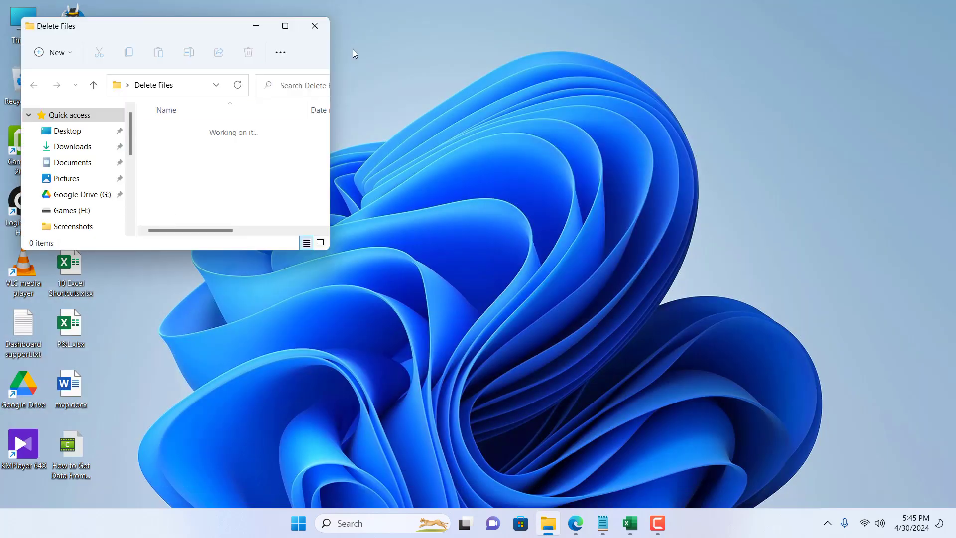
{"action": "left_click", "coordinate": [286, 26]}
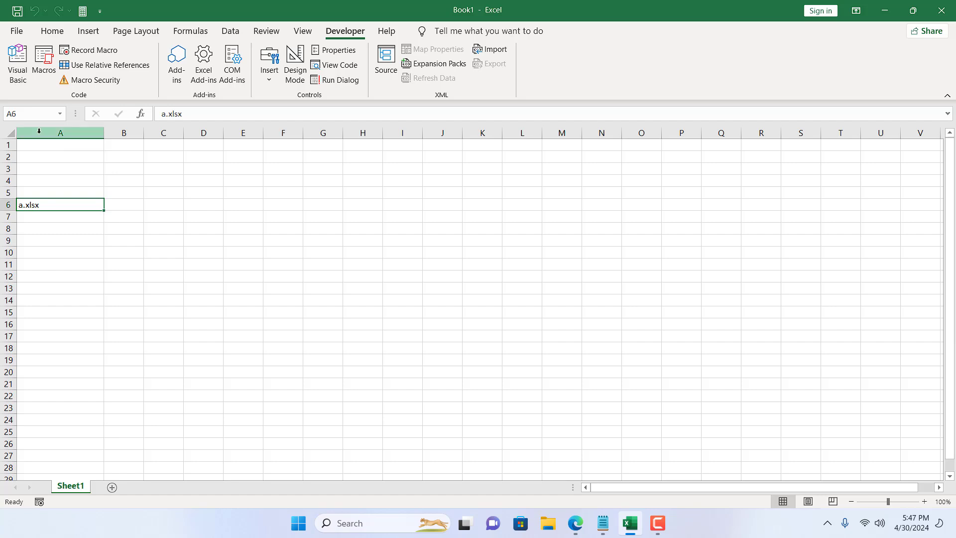
{"action": "left_click", "coordinate": [39, 132]}
{"action": "left_click", "coordinate": [122, 178]}
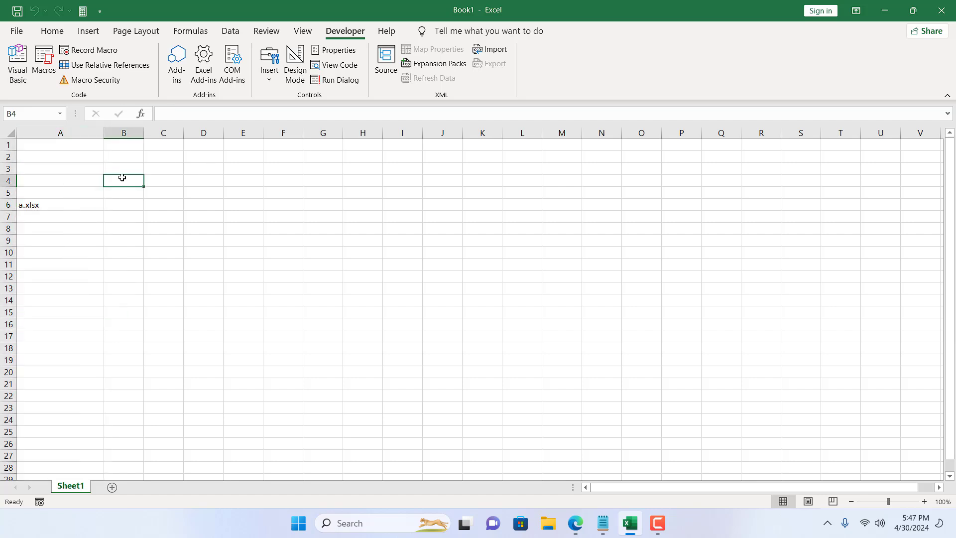
{"action": "left_click", "coordinate": [42, 129]}
{"action": "left_click", "coordinate": [47, 225]}
{"action": "left_click", "coordinate": [43, 183]}
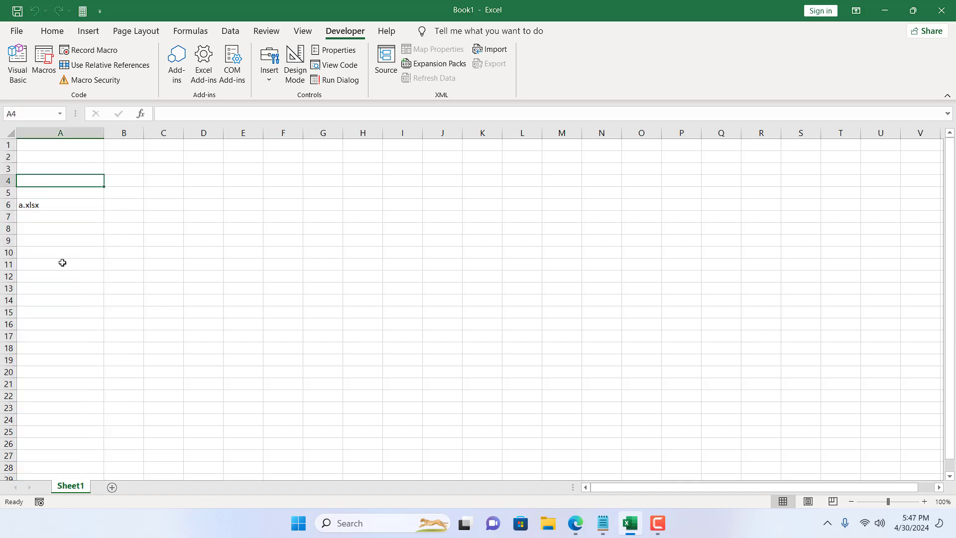